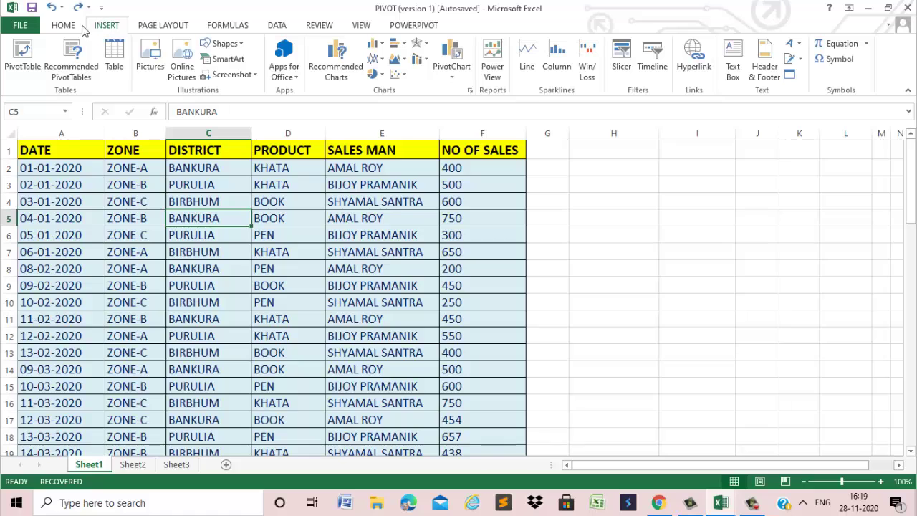
- Create a PivotTable from the range Sheet1!$A$1:$F$66, placed on the existing worksheet at cell H1
{"action": "left_click", "coordinate": [25, 58]}
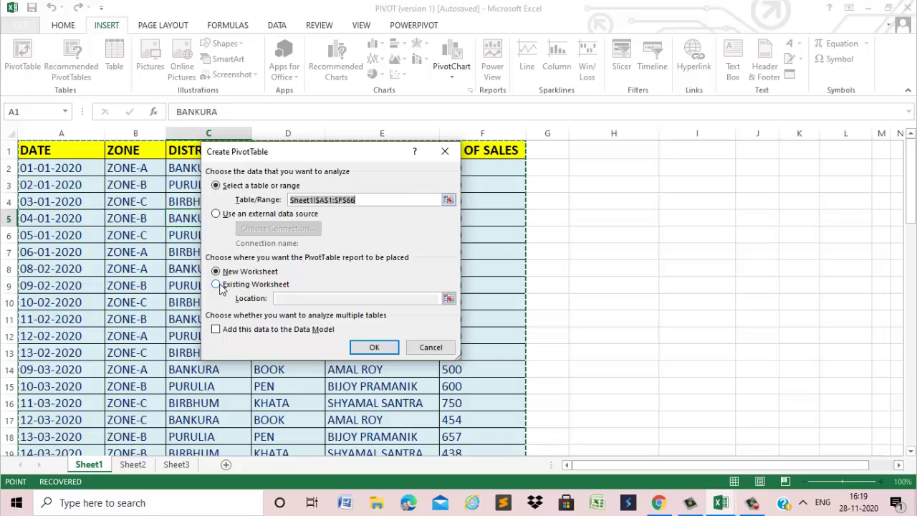
{"action": "left_click", "coordinate": [216, 284]}
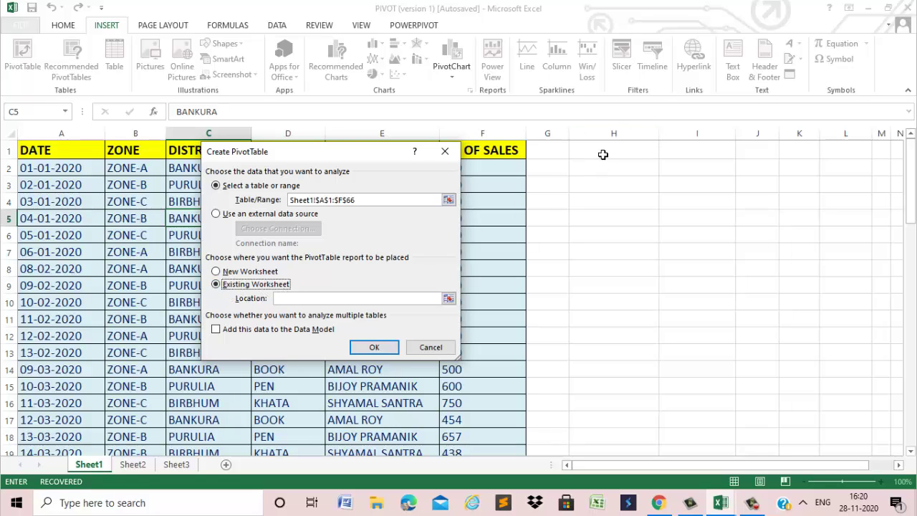
{"action": "left_click", "coordinate": [602, 154]}
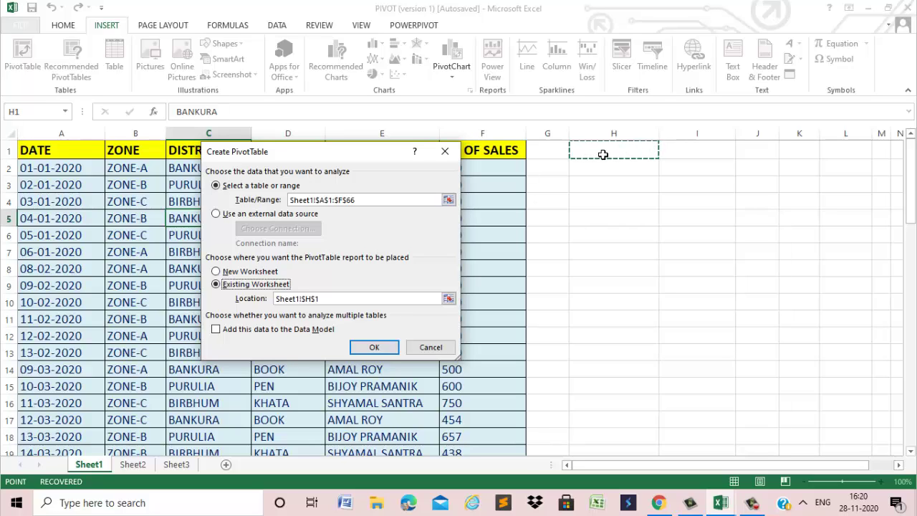
{"action": "left_click", "coordinate": [370, 349]}
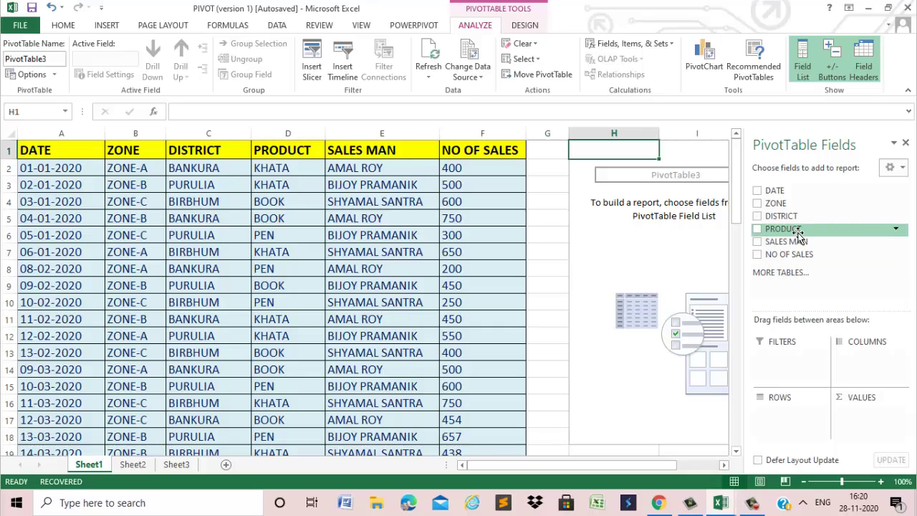
- Lay out the PivotTable with DATE as rows, PRODUCT as columns and the sum of NO OF SALES as values
{"action": "left_click_drag", "start_coordinate": [786, 192], "coordinate": [788, 414]}
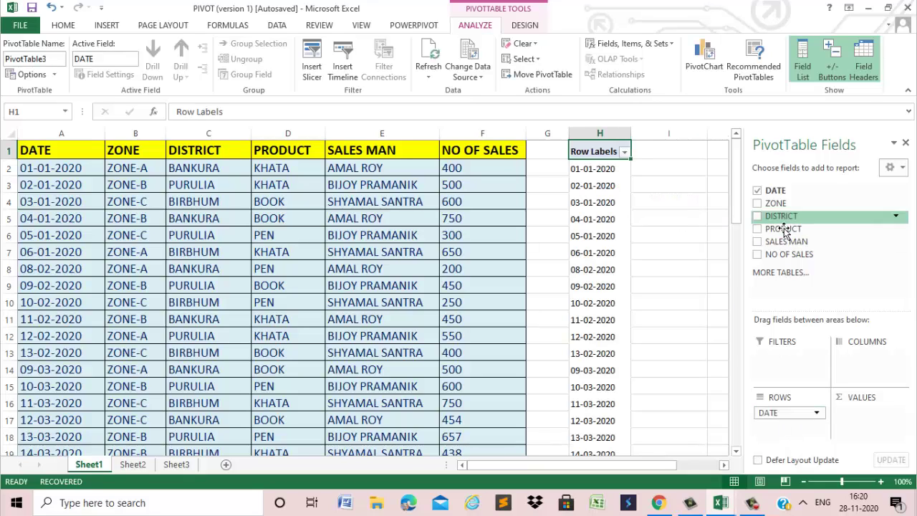
{"action": "left_click_drag", "start_coordinate": [785, 229], "coordinate": [868, 366]}
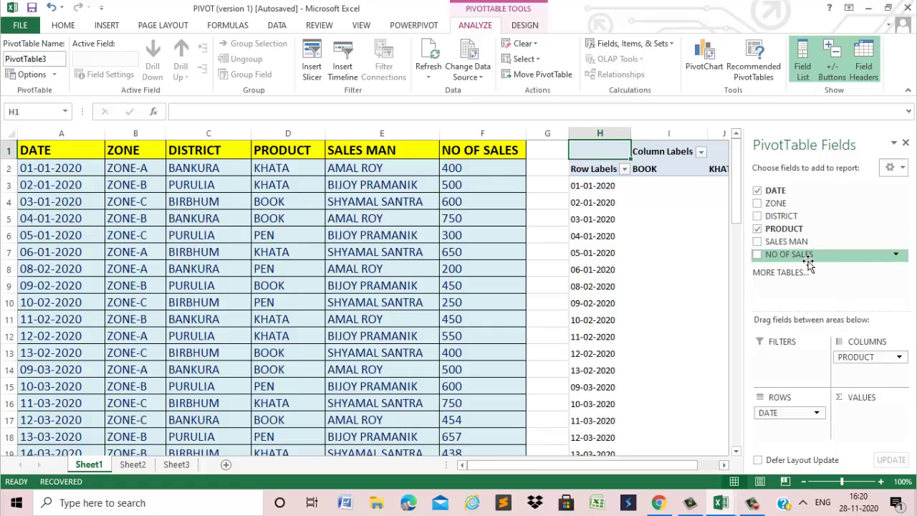
{"action": "left_click_drag", "start_coordinate": [811, 254], "coordinate": [880, 419]}
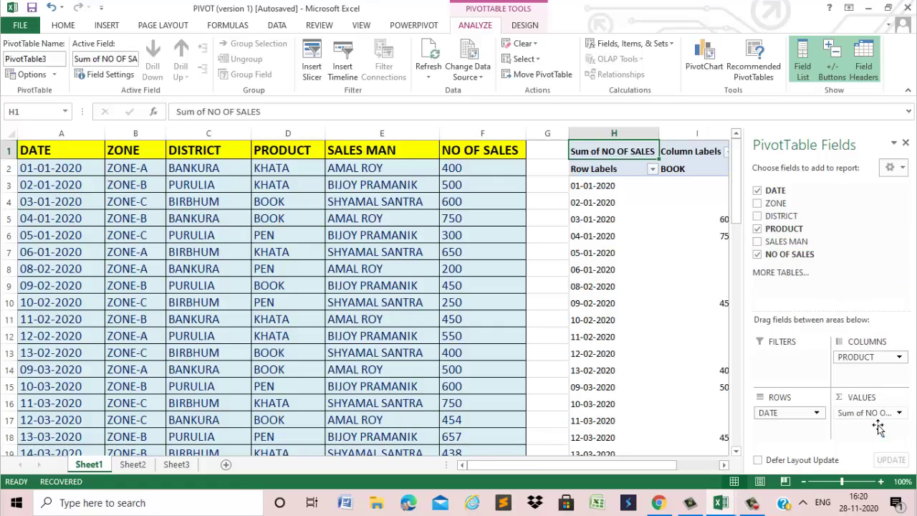
- Insert a timeline for the DATE field of the PivotTable
{"action": "left_click_drag", "start_coordinate": [669, 464], "coordinate": [708, 464]}
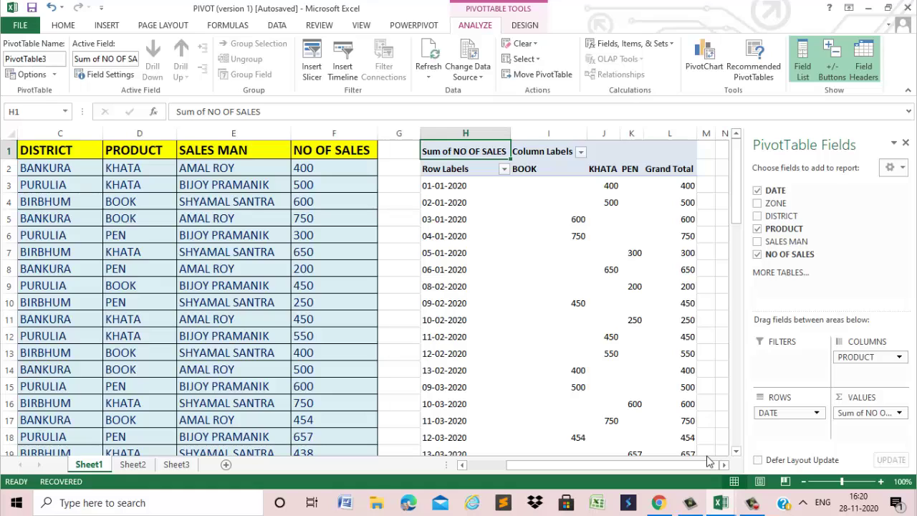
{"action": "left_click", "coordinate": [548, 290]}
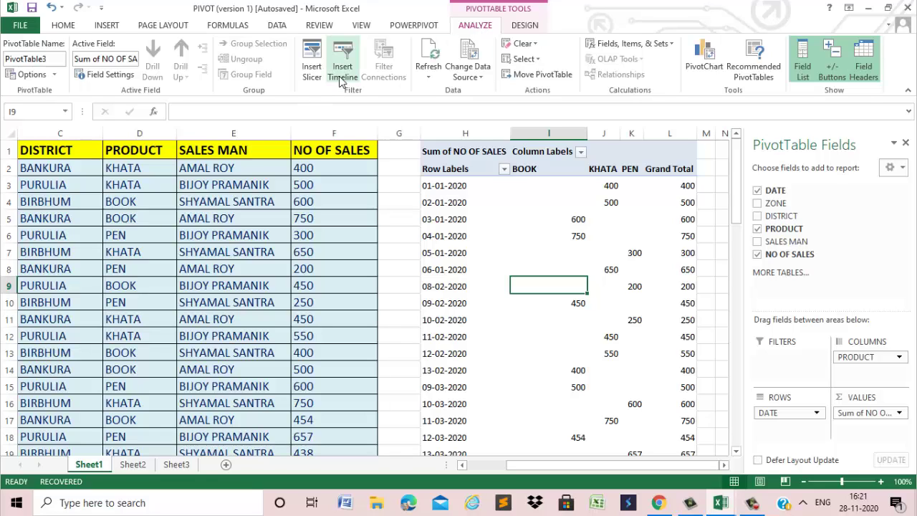
{"action": "left_click", "coordinate": [109, 29]}
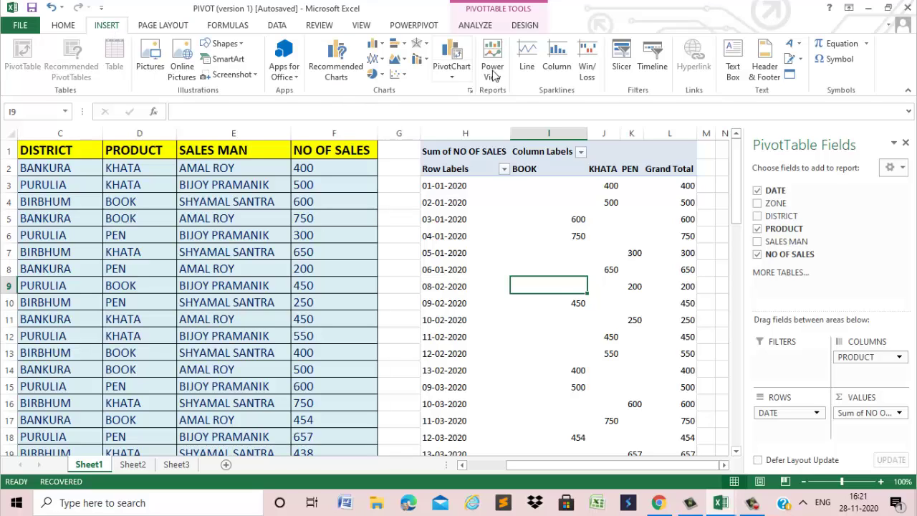
{"action": "left_click", "coordinate": [653, 66]}
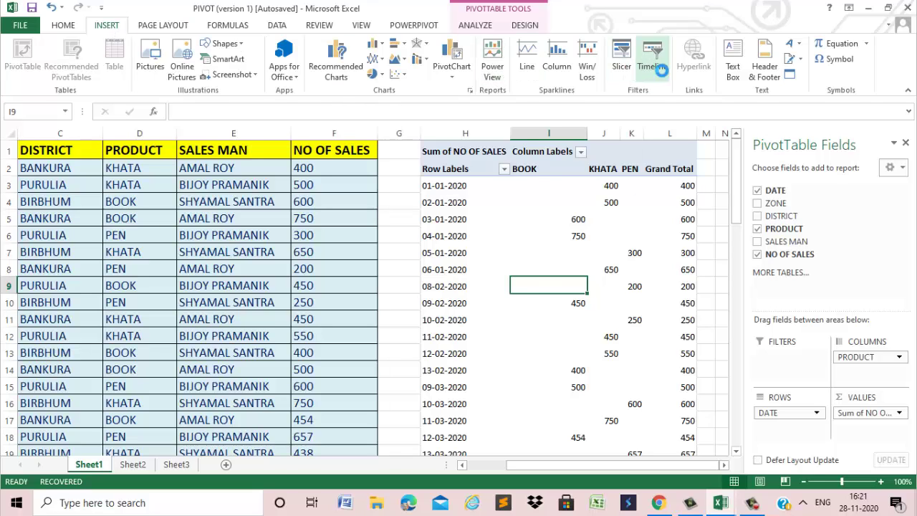
{"action": "left_click_drag", "start_coordinate": [450, 174], "coordinate": [267, 172]}
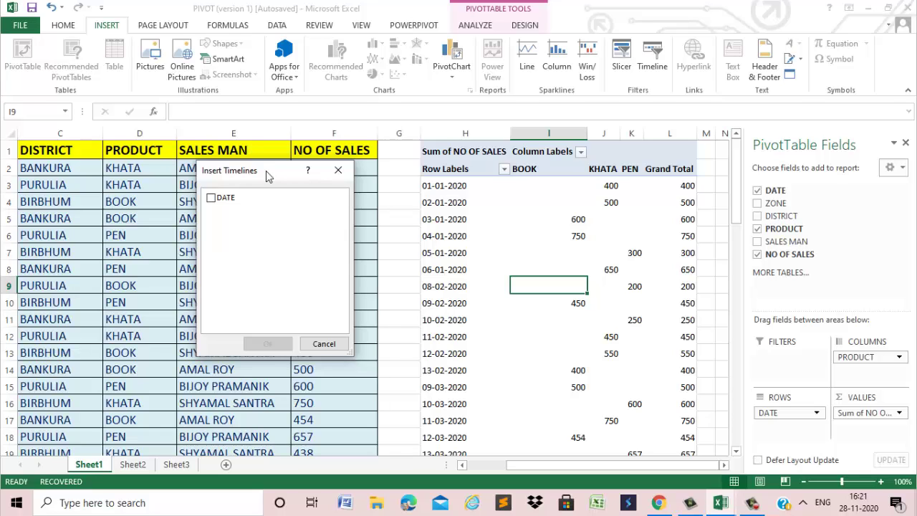
{"action": "left_click", "coordinate": [213, 201]}
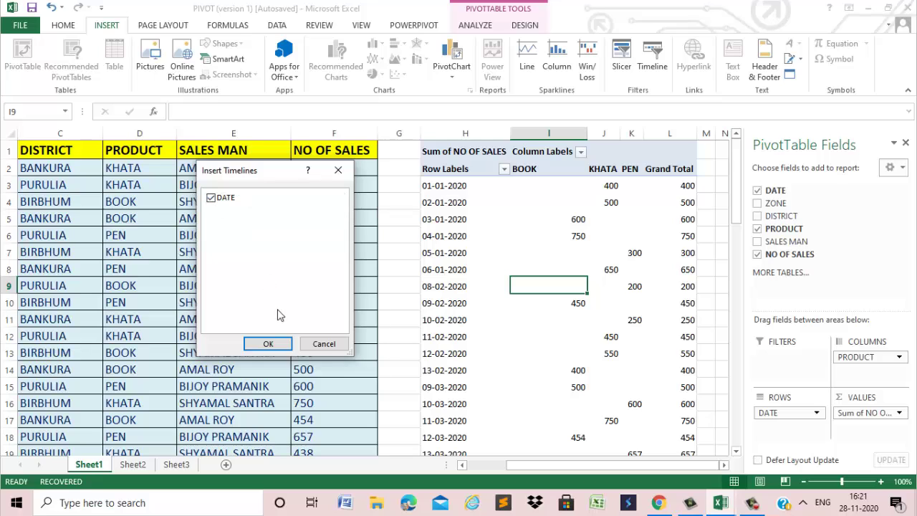
{"action": "left_click", "coordinate": [268, 344]}
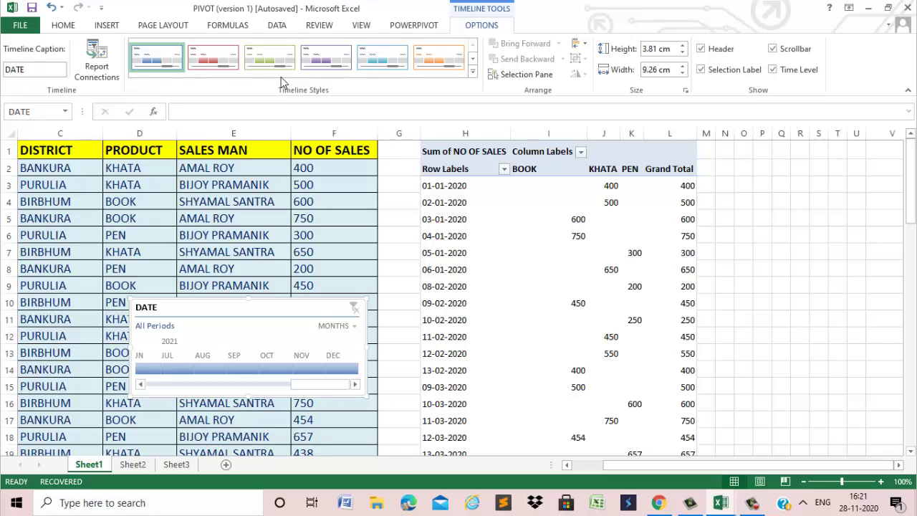
- Try the orange style on the DATE timeline and apply the purple style instead
{"action": "left_click", "coordinate": [473, 74]}
{"action": "left_click", "coordinate": [444, 118]}
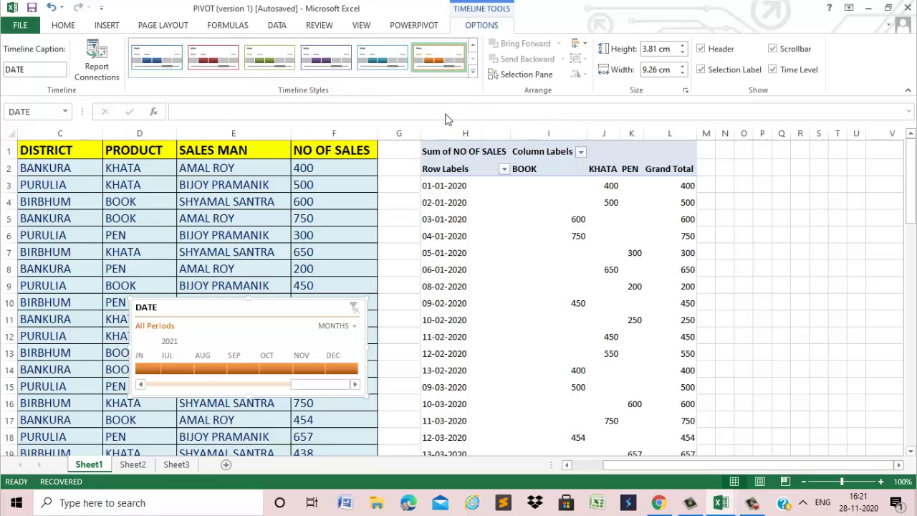
{"action": "left_click", "coordinate": [326, 58]}
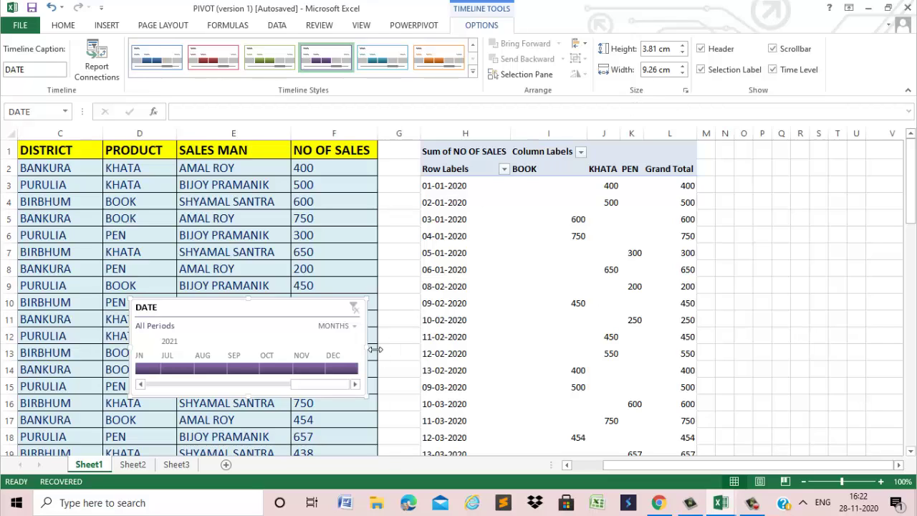
- Widen the DATE timeline to about 11 cm and move it higher over the source data in columns C to F
{"action": "left_click_drag", "start_coordinate": [377, 358], "coordinate": [420, 352]}
{"action": "left_click_drag", "start_coordinate": [298, 316], "coordinate": [236, 287]}
{"action": "left_click_drag", "start_coordinate": [287, 356], "coordinate": [56, 351]}
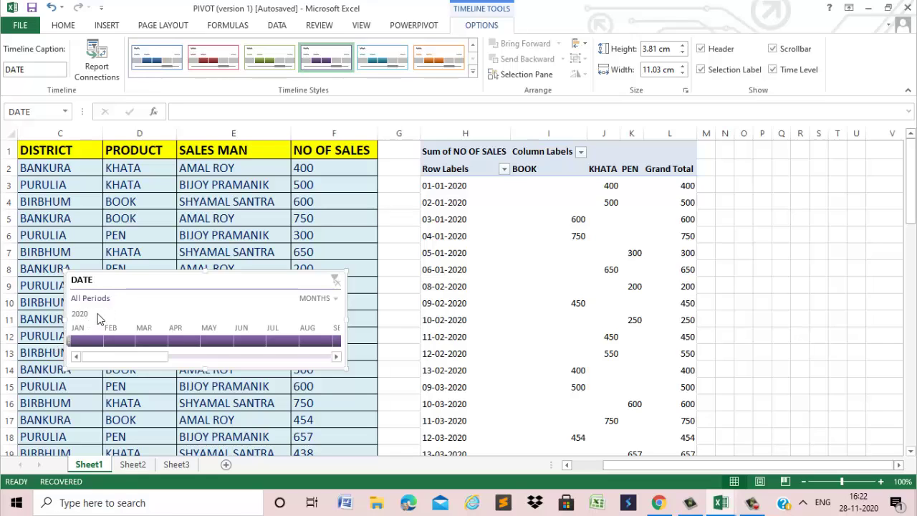
- Filter the PivotTable with the timeline to January 2020 and extend the selected period through March 2020
{"action": "left_click", "coordinate": [91, 342]}
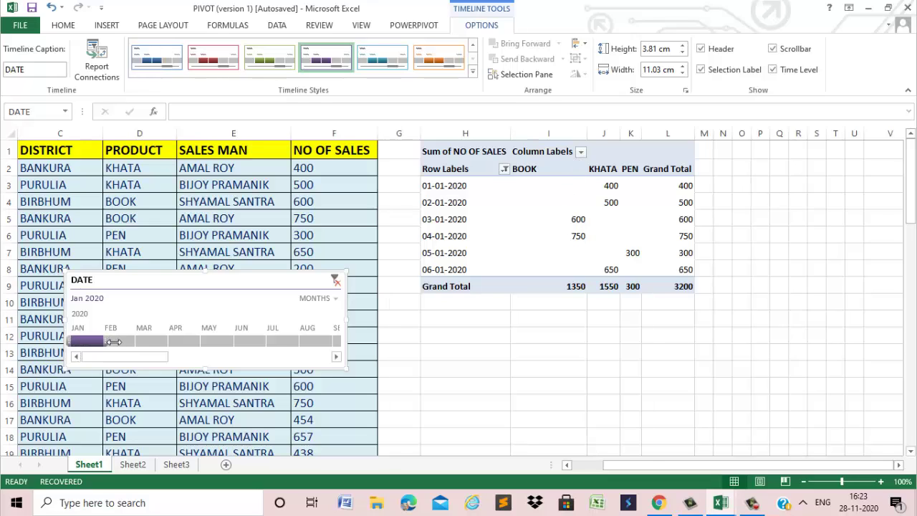
{"action": "left_click_drag", "start_coordinate": [126, 344], "coordinate": [167, 353]}
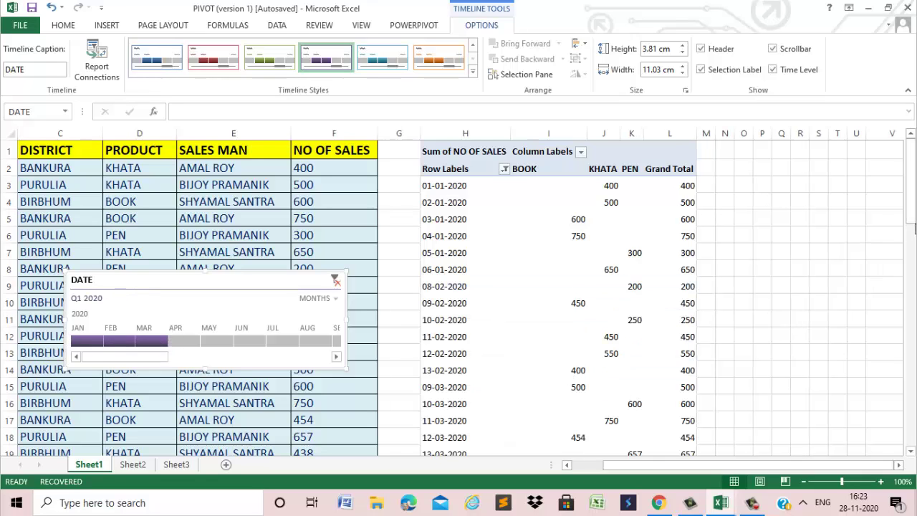
{"action": "left_click_drag", "start_coordinate": [914, 206], "coordinate": [912, 185]}
- Switch the DATE timeline's time level to years, quarters and days in turn
{"action": "left_click", "coordinate": [336, 299]}
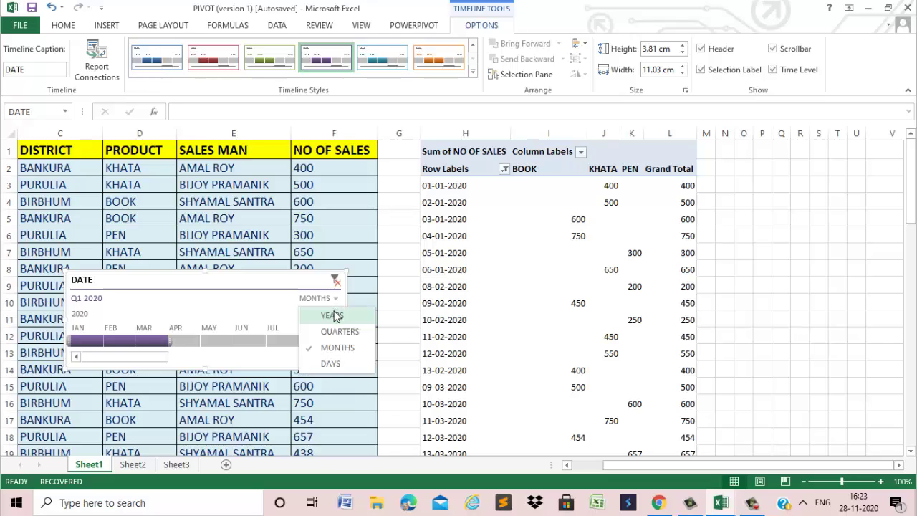
{"action": "left_click", "coordinate": [332, 315]}
{"action": "left_click", "coordinate": [334, 299]}
{"action": "left_click", "coordinate": [335, 331]}
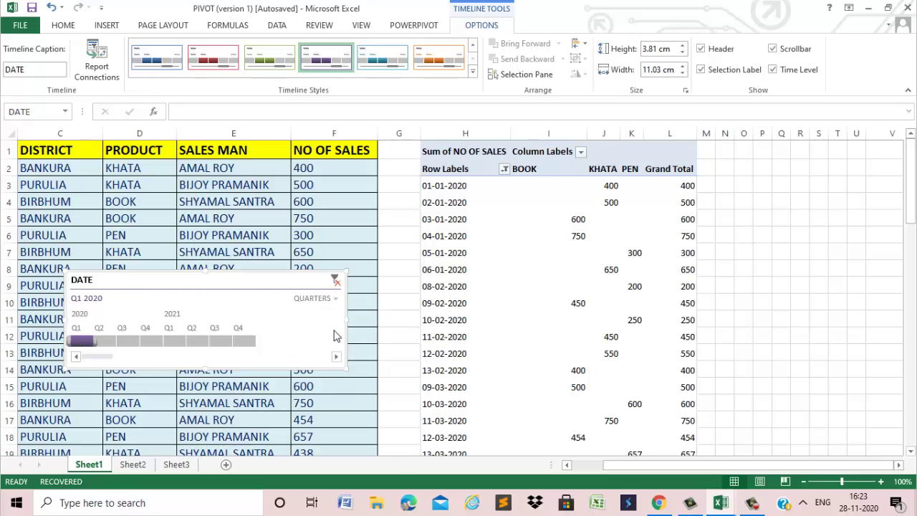
{"action": "left_click", "coordinate": [337, 302]}
{"action": "left_click", "coordinate": [336, 301]}
{"action": "left_click", "coordinate": [336, 301]}
{"action": "left_click", "coordinate": [336, 302]}
{"action": "left_click", "coordinate": [336, 301]}
{"action": "left_click", "coordinate": [333, 367]}
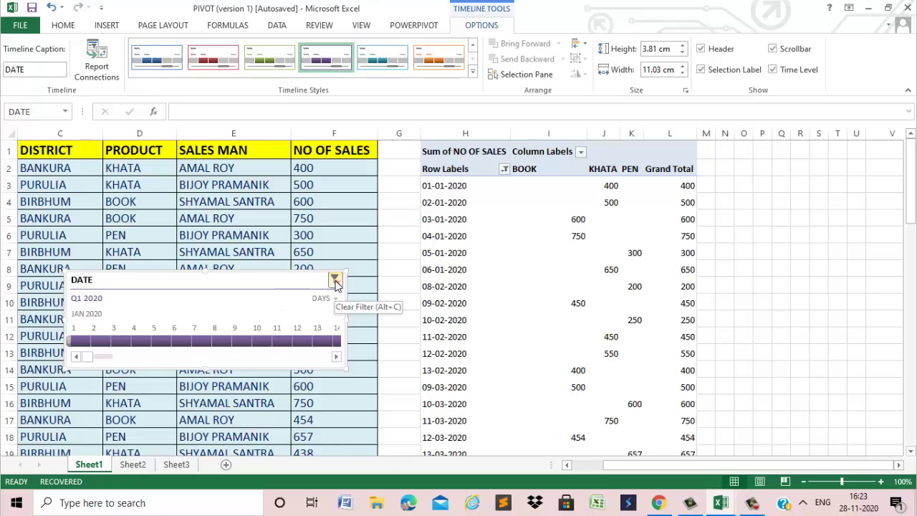
- Clear the timeline filter and, at the quarters time level, filter the PivotTable to Q1 2021
{"action": "left_click", "coordinate": [335, 280]}
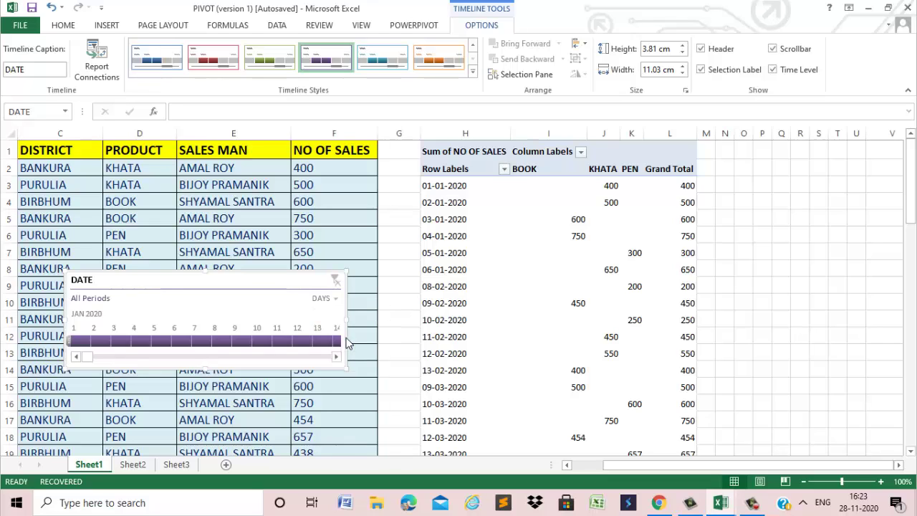
{"action": "left_click", "coordinate": [347, 338]}
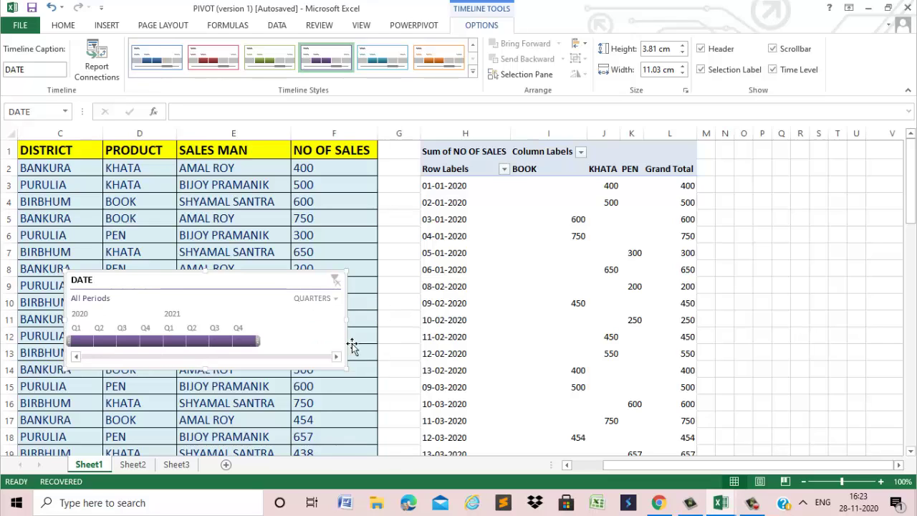
{"action": "left_click", "coordinate": [176, 342]}
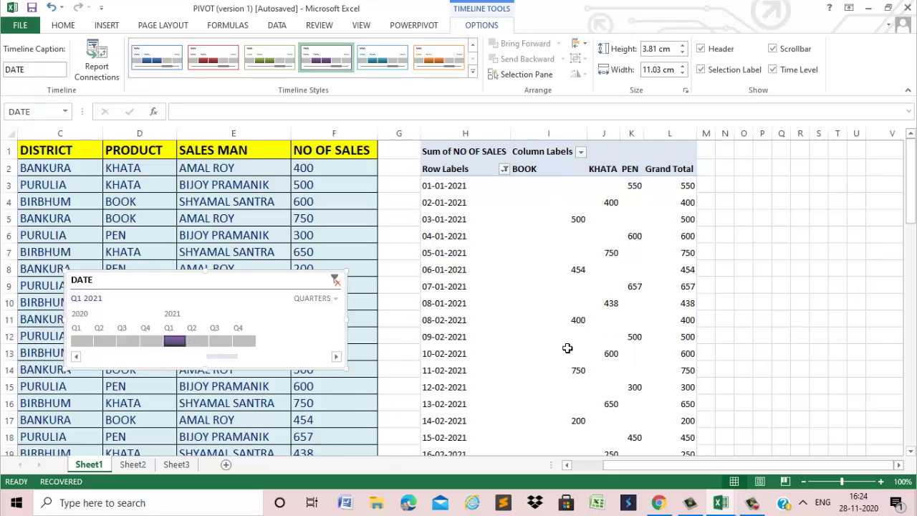
{"action": "mouse_move", "coordinate": [567, 348]}
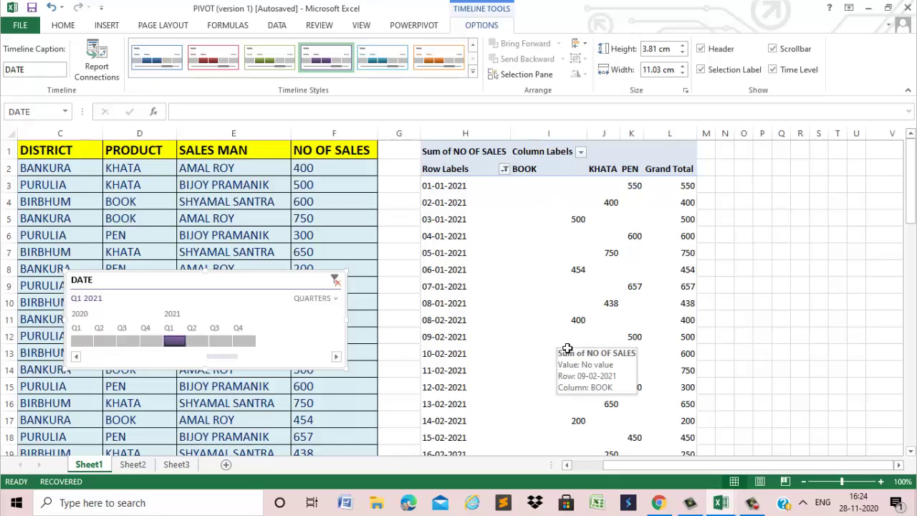